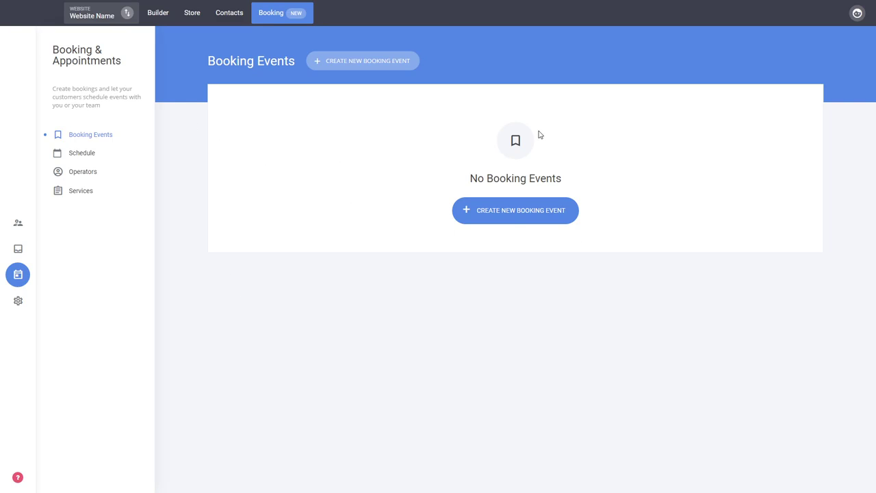
Step: Look through the Schedule, Operators and Services sections and return to the booking events
{"action": "left_click", "coordinate": [85, 155]}
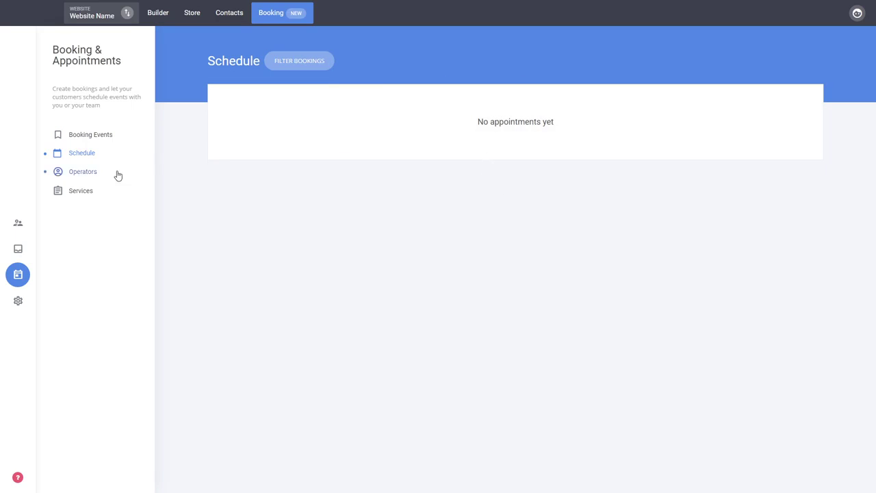
{"action": "left_click", "coordinate": [83, 175]}
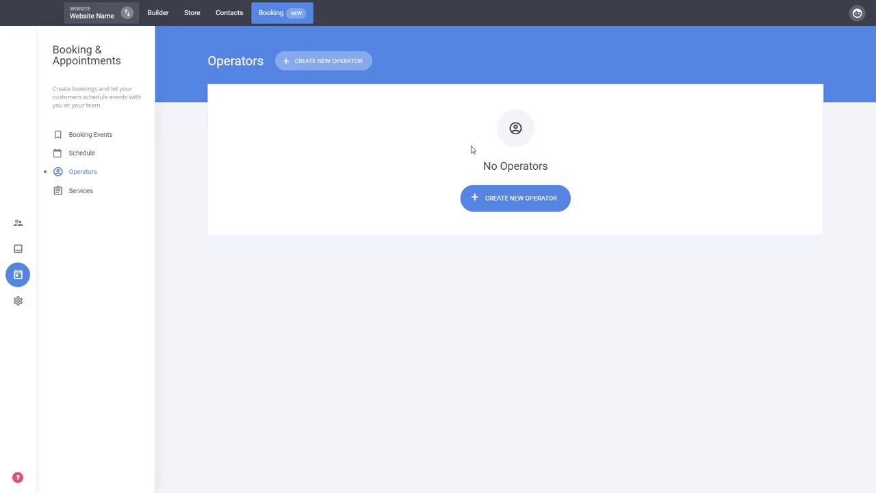
{"action": "left_click", "coordinate": [76, 191]}
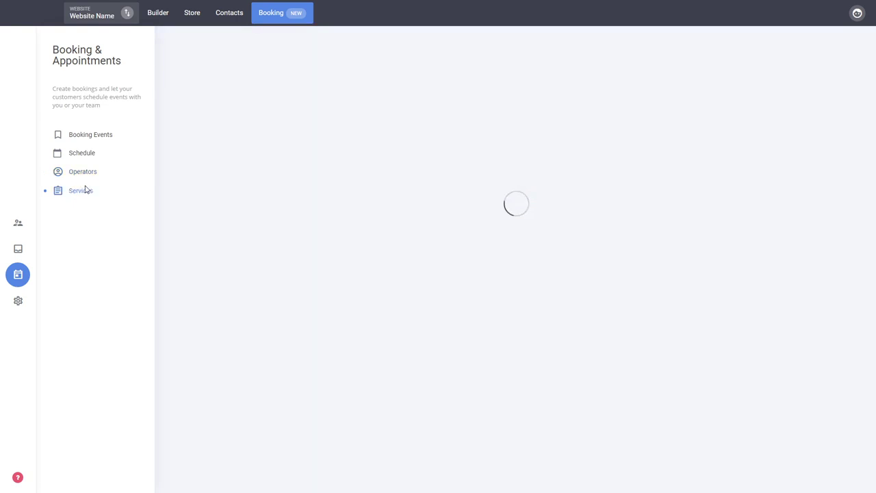
{"action": "left_click", "coordinate": [90, 136]}
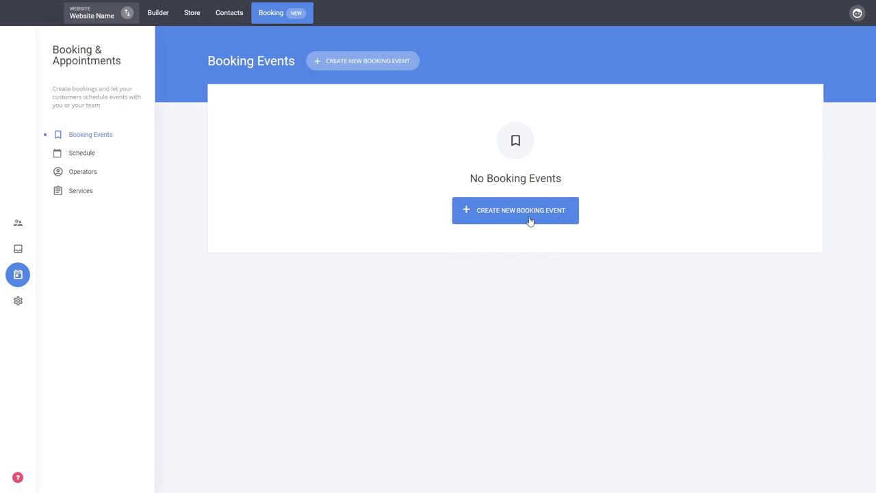
Step: Create a new booking event named "Event", leave its description and location empty, and continue to the operators and services stage
{"action": "left_click", "coordinate": [528, 221]}
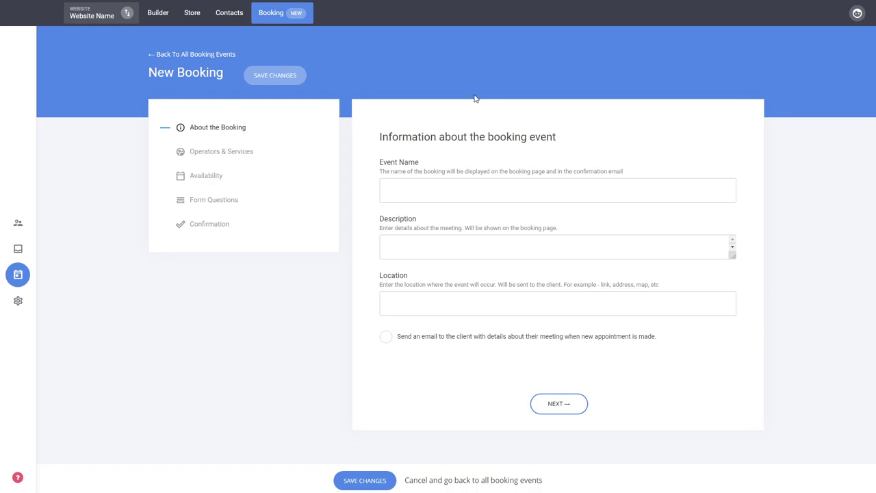
{"action": "left_click", "coordinate": [406, 198]}
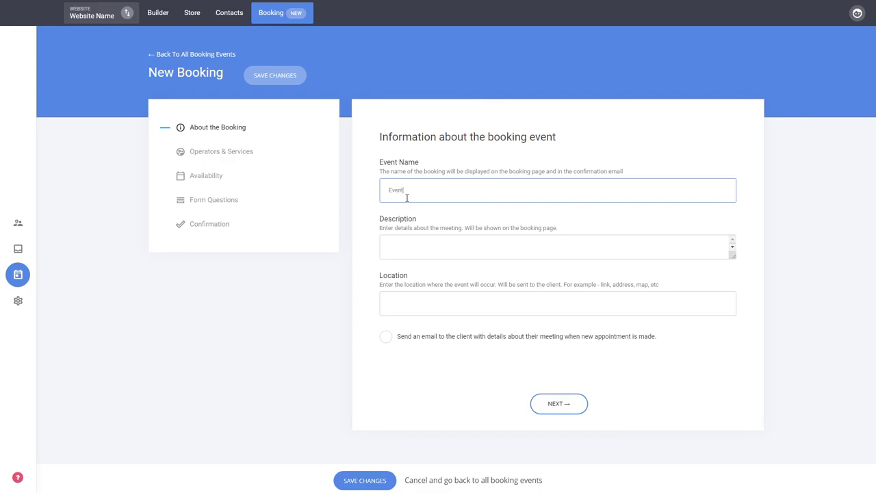
{"action": "left_click", "coordinate": [784, 203]}
{"action": "left_click", "coordinate": [428, 240]}
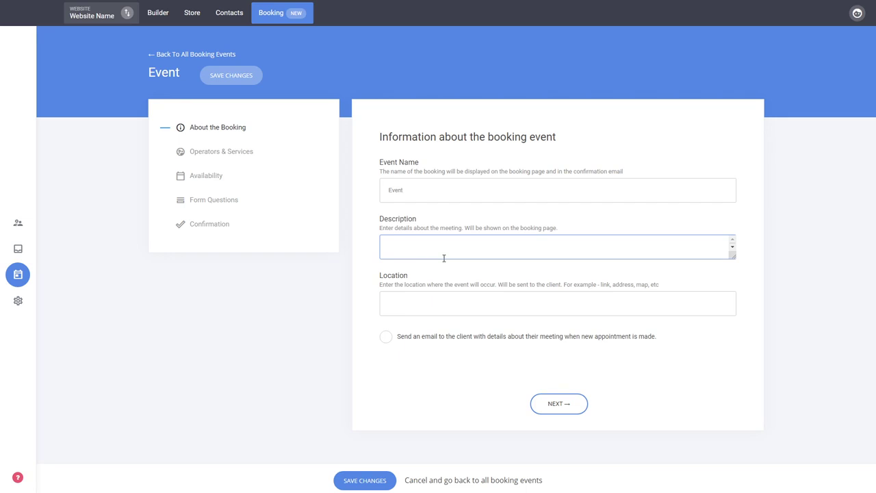
{"action": "left_click", "coordinate": [384, 303]}
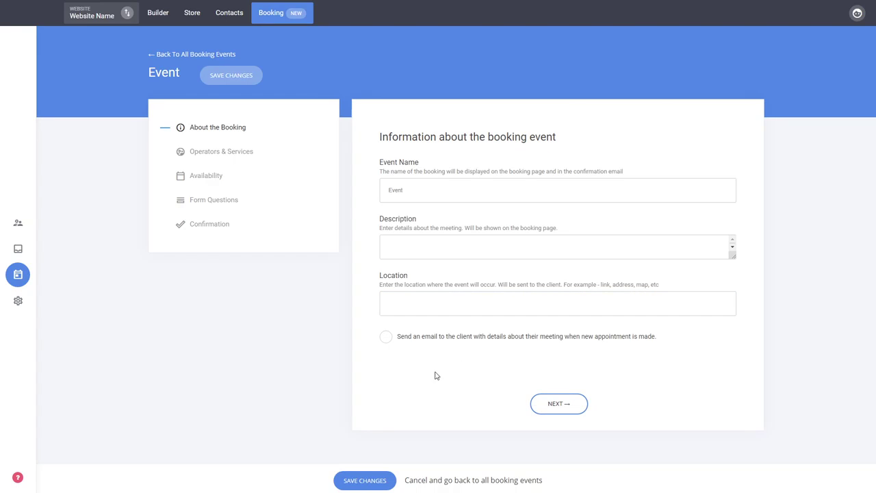
{"action": "left_click", "coordinate": [412, 341]}
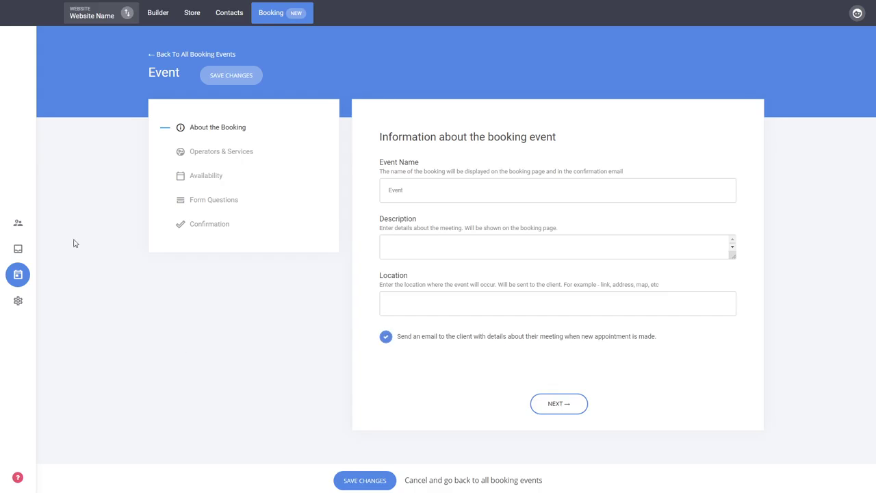
{"action": "left_click", "coordinate": [560, 403]}
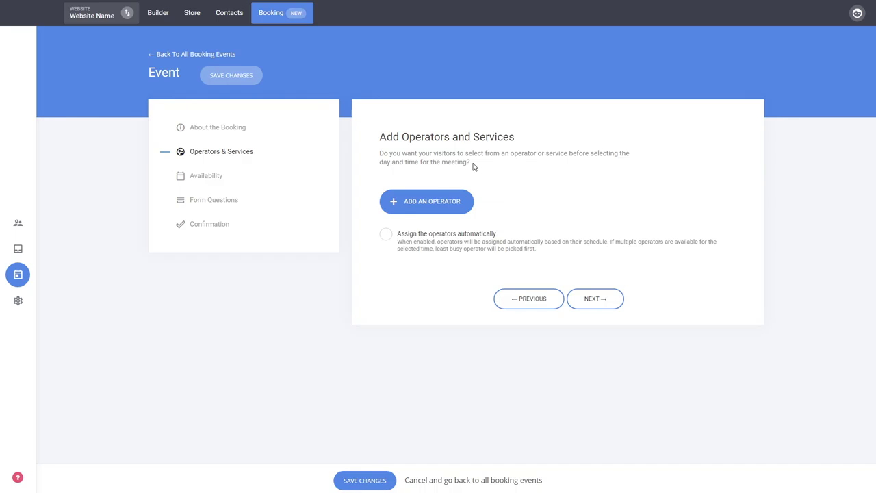
Step: Start a new operator for the event and fill in the operator's name and email, leaving the description empty
{"action": "left_click", "coordinate": [448, 206]}
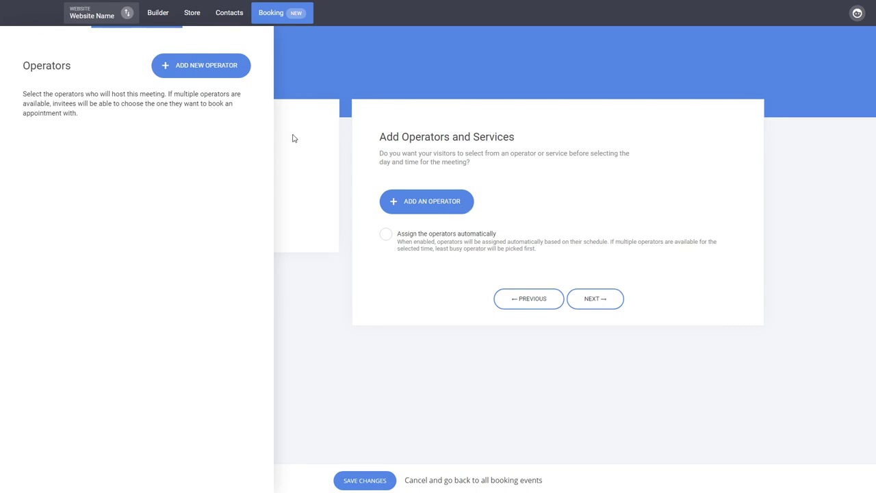
{"action": "left_click", "coordinate": [195, 76]}
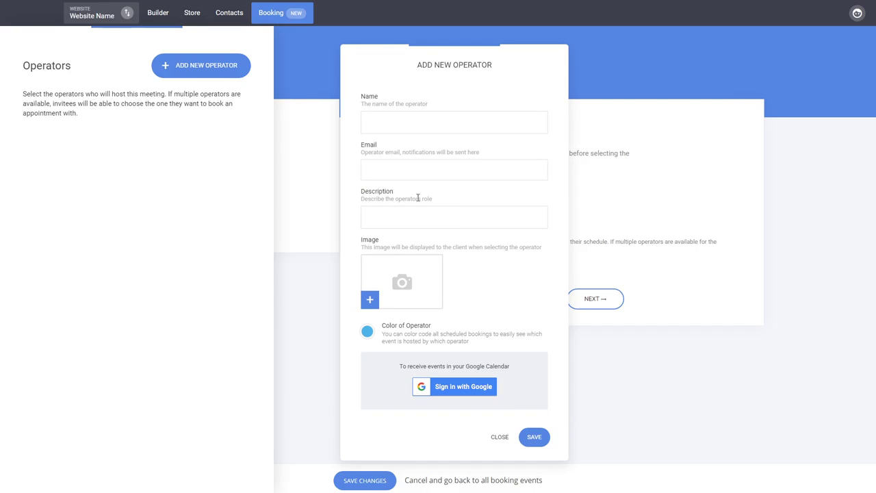
{"action": "left_click", "coordinate": [373, 129]}
{"action": "type", "text": "N"}
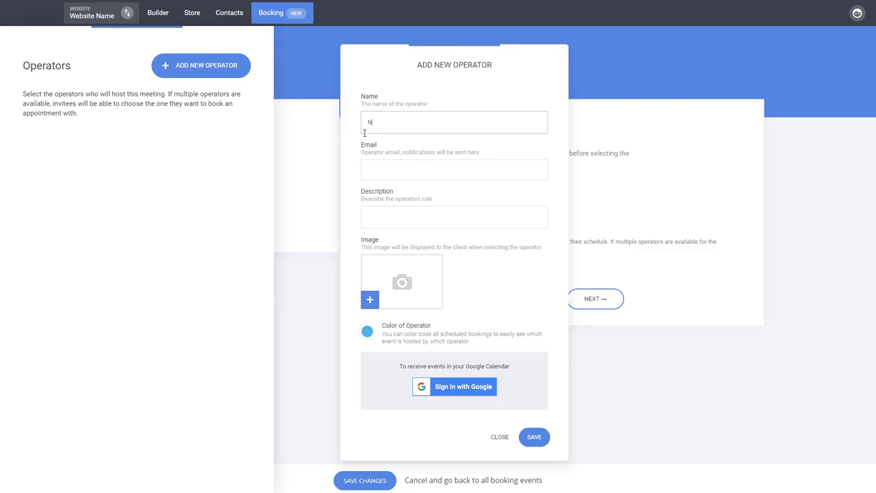
{"action": "type", "text": "ame"}
{"action": "type", "text": "dsa"}
{"action": "type", "text": "email@"}
{"action": "type", "text": "domain.com"}
{"action": "key", "text": "ctrl+a"}
{"action": "left_click", "coordinate": [405, 218]}
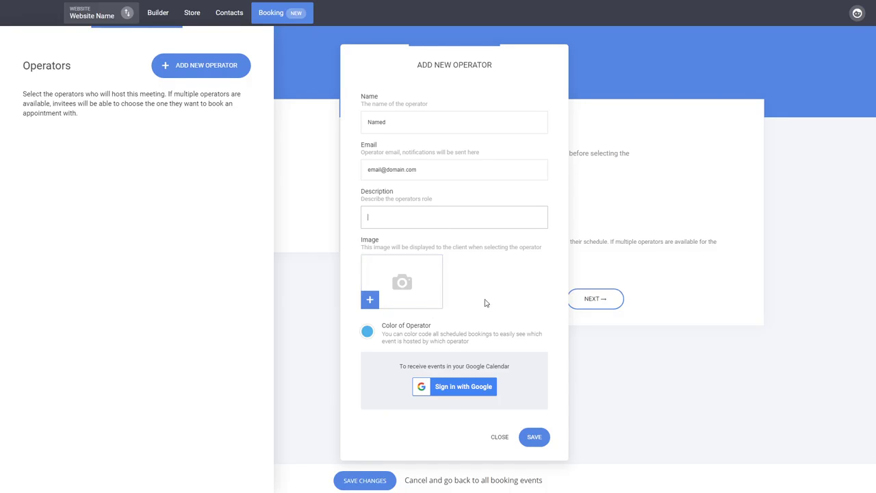
Step: Set the operator's color to green, save the operator, and add them to the event before continuing to Availability
{"action": "left_click", "coordinate": [367, 333]}
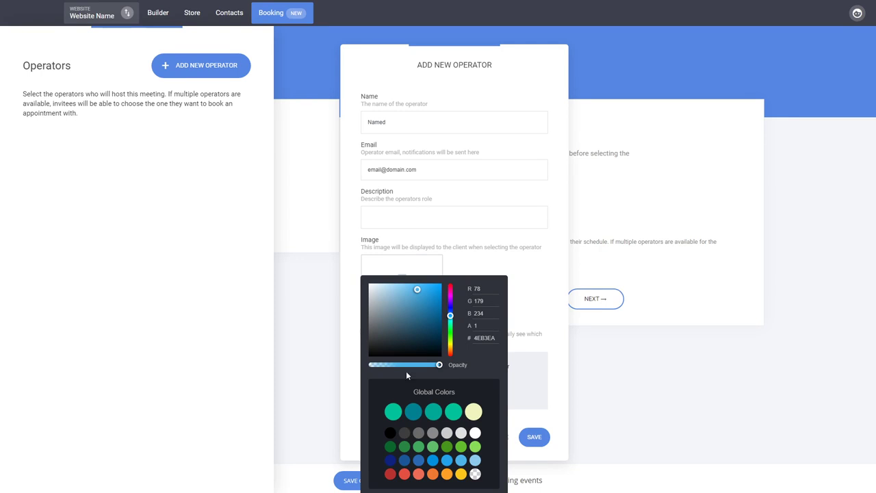
{"action": "left_click", "coordinate": [447, 415]}
{"action": "left_click", "coordinate": [548, 272]}
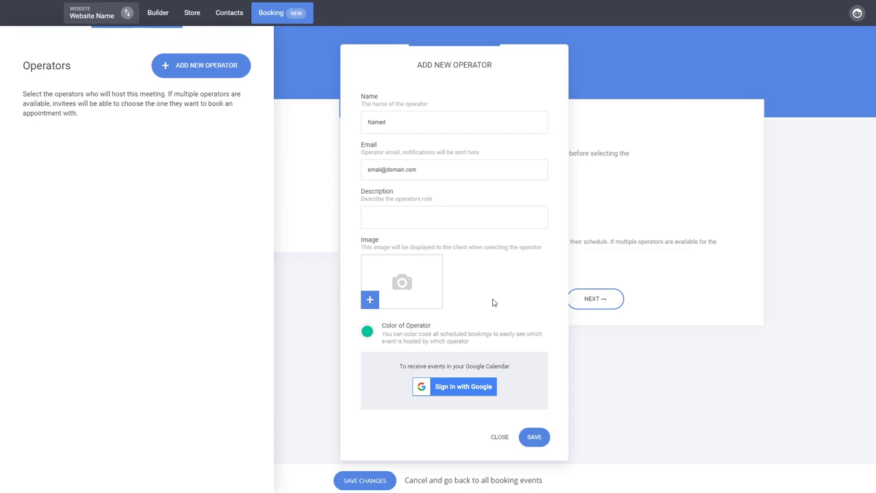
{"action": "left_click", "coordinate": [539, 443]}
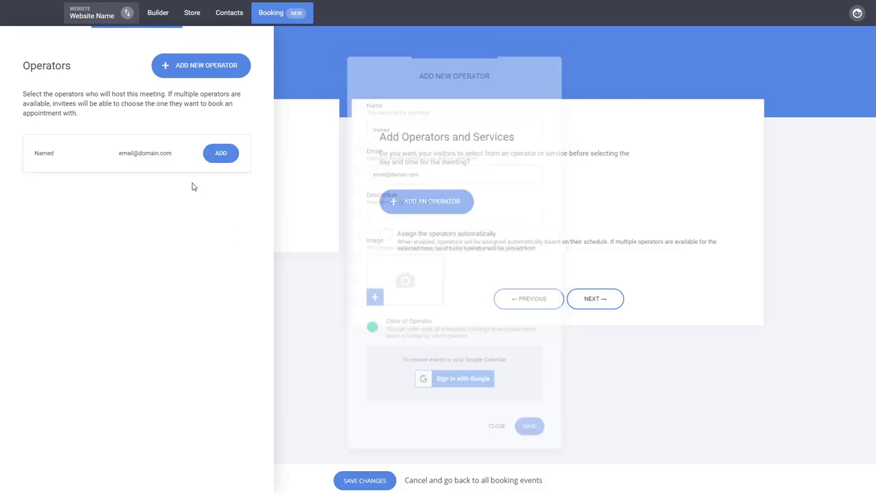
{"action": "left_click", "coordinate": [222, 154]}
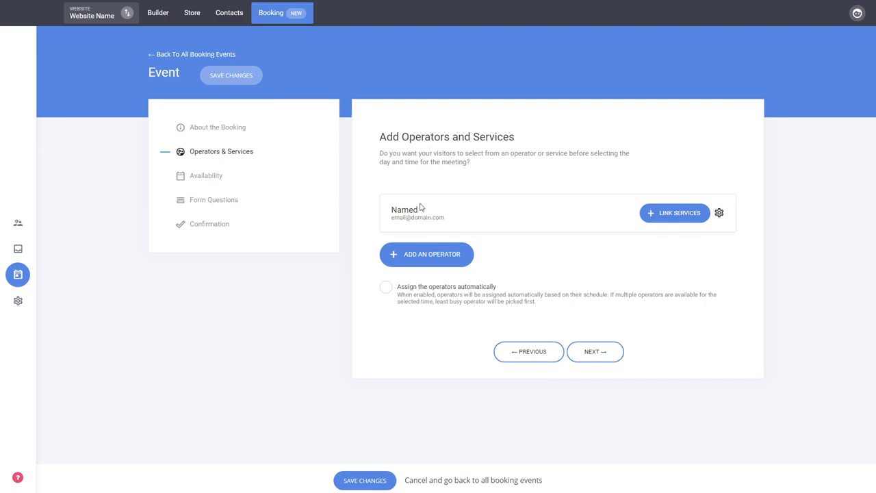
{"action": "left_click", "coordinate": [612, 359]}
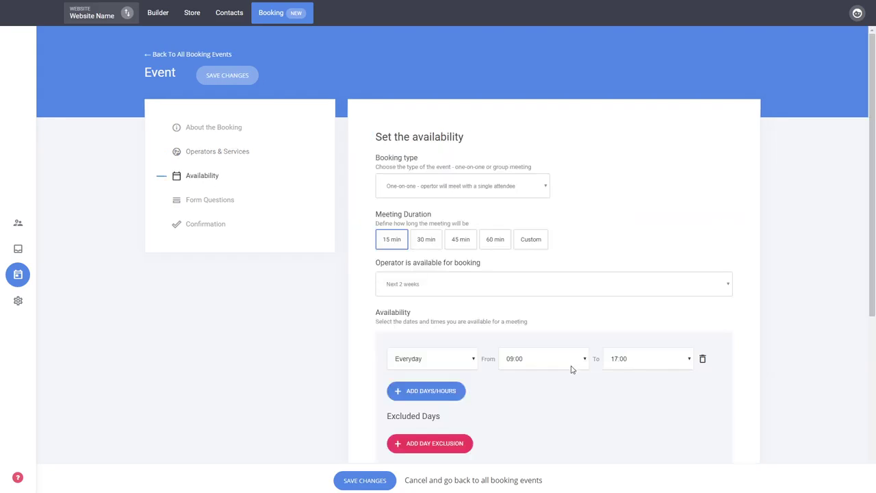
Step: Examine the new service form for the operator, close it without saving, and return to Availability
{"action": "left_click", "coordinate": [219, 152]}
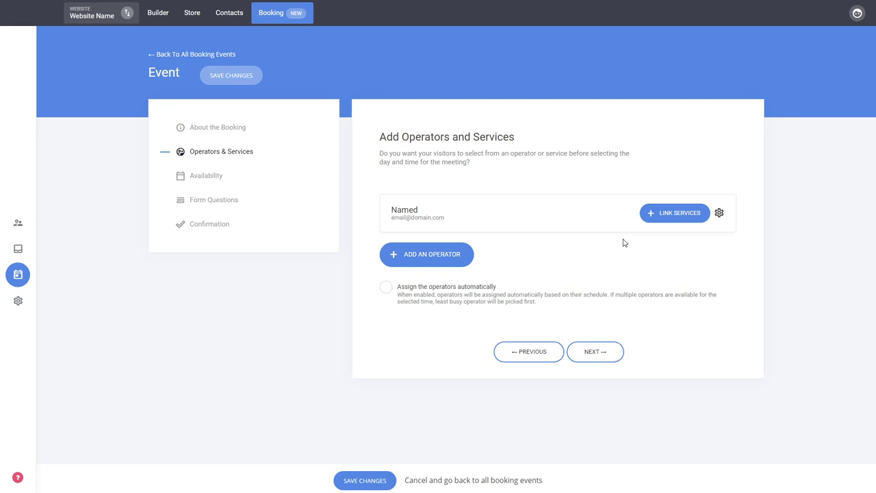
{"action": "left_click", "coordinate": [666, 218]}
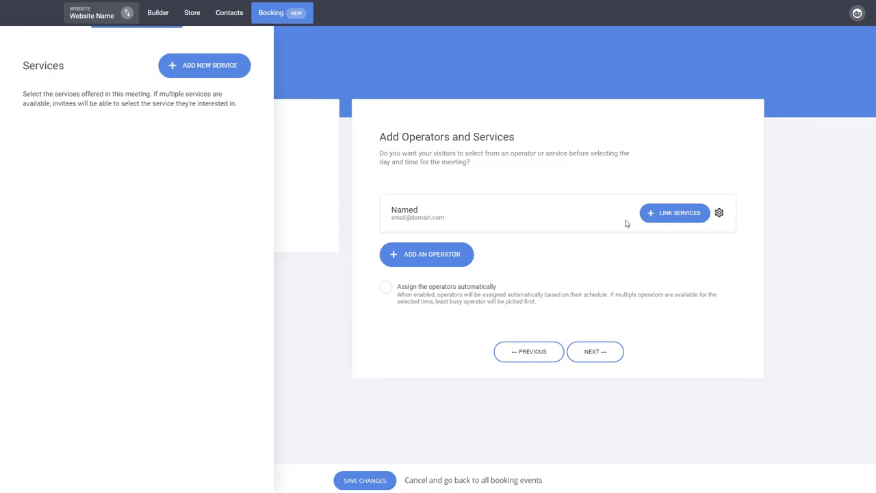
{"action": "left_click", "coordinate": [232, 68]}
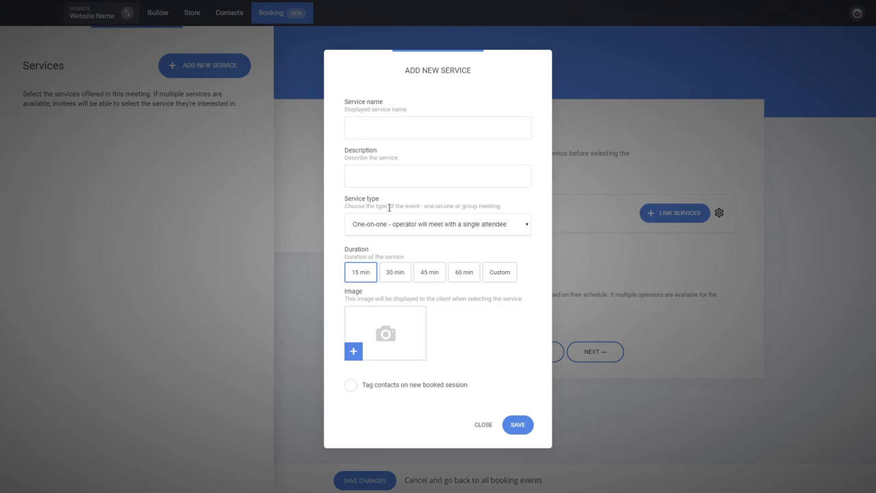
{"action": "left_click", "coordinate": [413, 252]}
{"action": "left_click", "coordinate": [481, 425]}
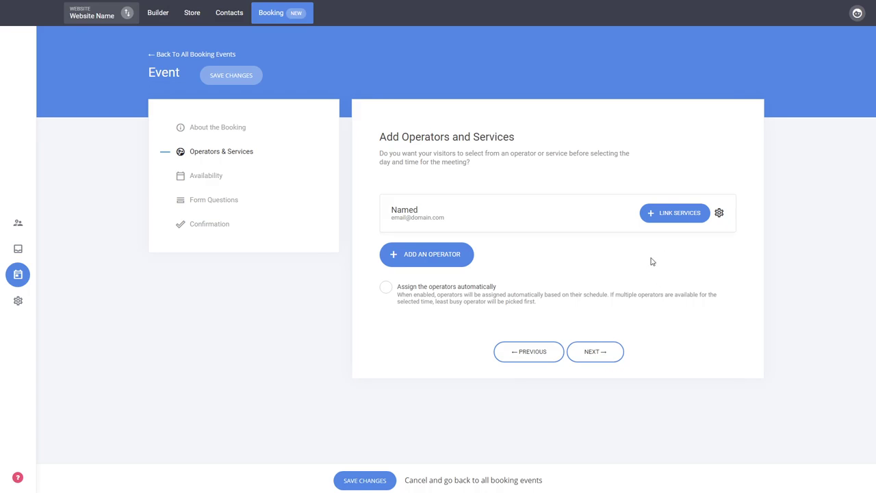
{"action": "left_click", "coordinate": [607, 357]}
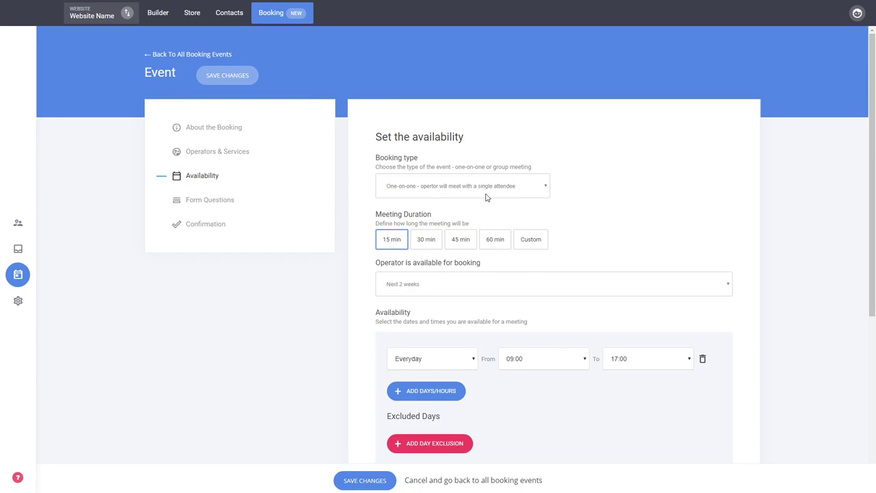
Step: Try the Group booking type with its maximum attendees setting, and revert to One-on-one
{"action": "left_click", "coordinate": [471, 213]}
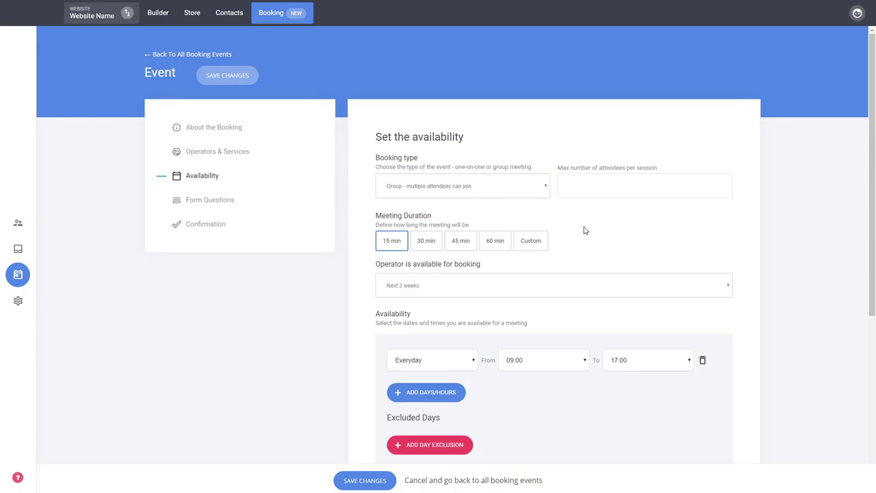
{"action": "left_click", "coordinate": [586, 184]}
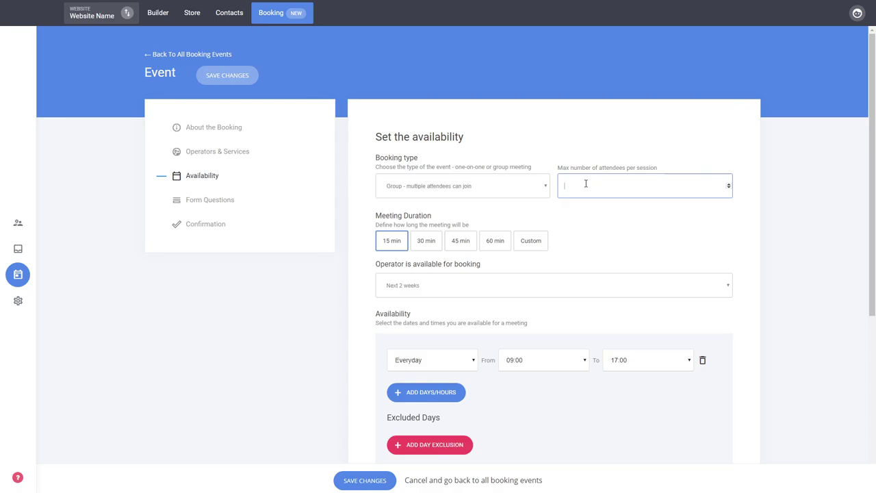
{"action": "left_click", "coordinate": [567, 223]}
{"action": "left_click", "coordinate": [432, 204]}
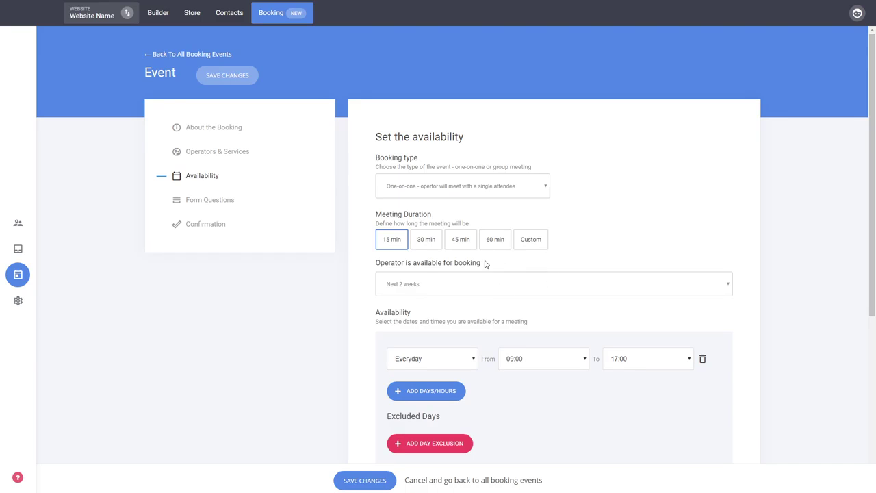
Step: Review the remaining availability settings, keep them at their defaults, and continue to the form questions
{"action": "scroll", "coordinate": [552, 245], "scroll_direction": "down", "scroll_amount": 2}
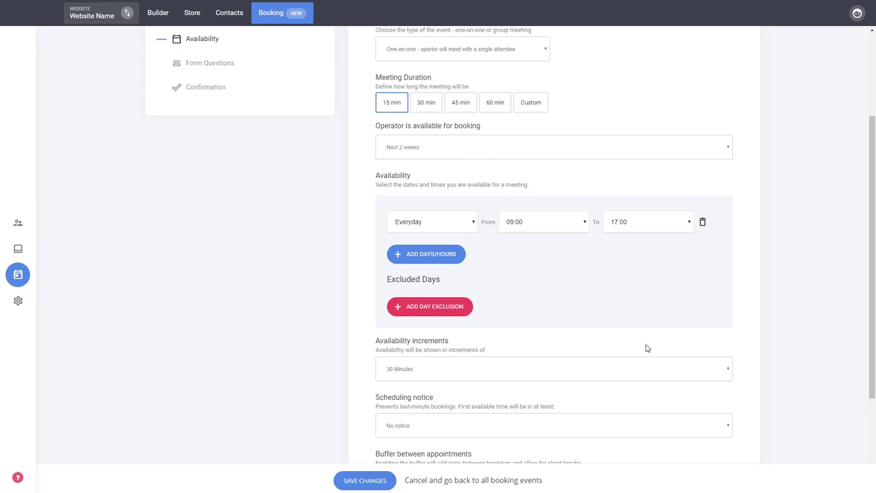
{"action": "scroll", "coordinate": [657, 361], "scroll_direction": "down", "scroll_amount": 2}
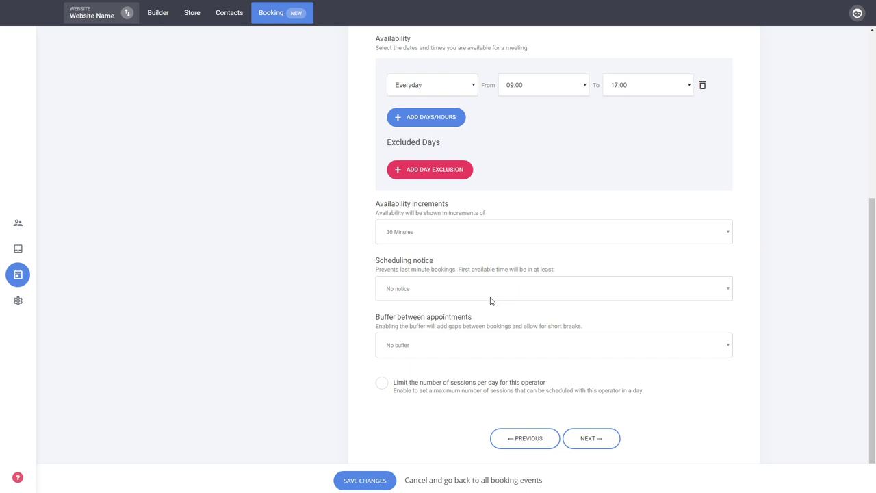
{"action": "scroll", "coordinate": [490, 299], "scroll_direction": "up", "scroll_amount": 5}
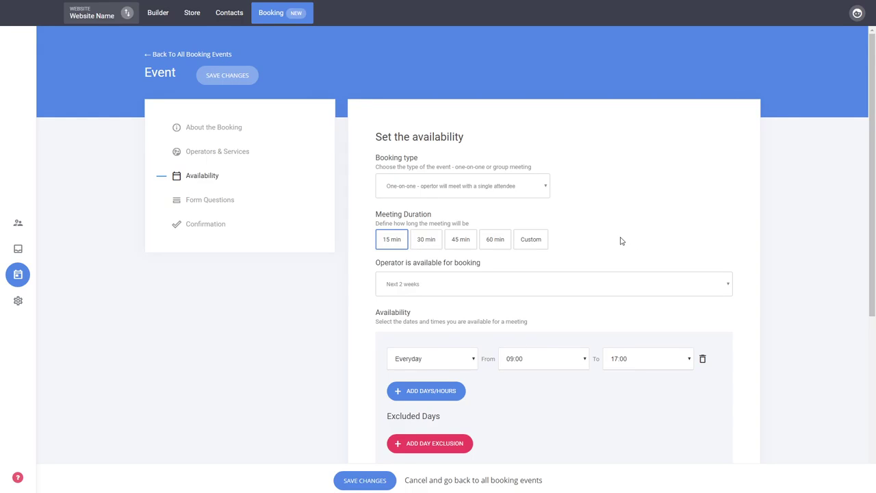
{"action": "scroll", "coordinate": [620, 240], "scroll_direction": "down", "scroll_amount": 3}
{"action": "scroll", "coordinate": [633, 406], "scroll_direction": "down", "scroll_amount": 2}
{"action": "left_click", "coordinate": [591, 423]}
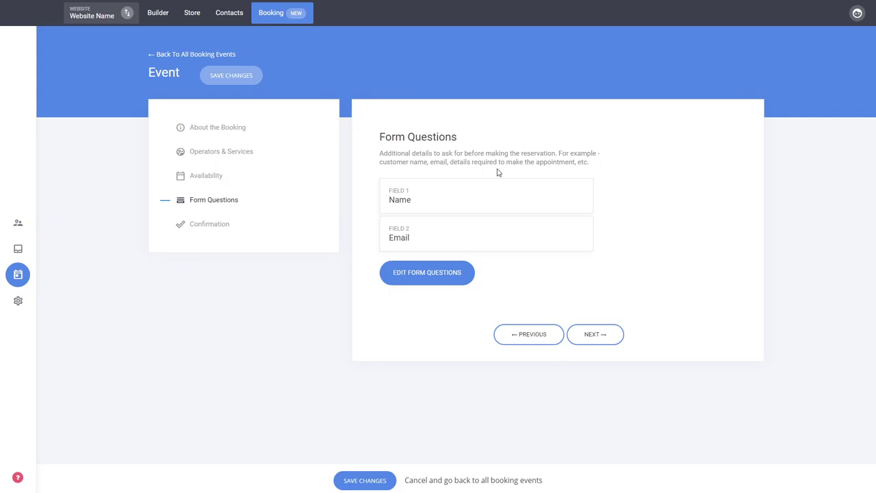
Step: Add a Phone field to the form questions, save them, and continue to the Confirmation section
{"action": "left_click", "coordinate": [433, 274]}
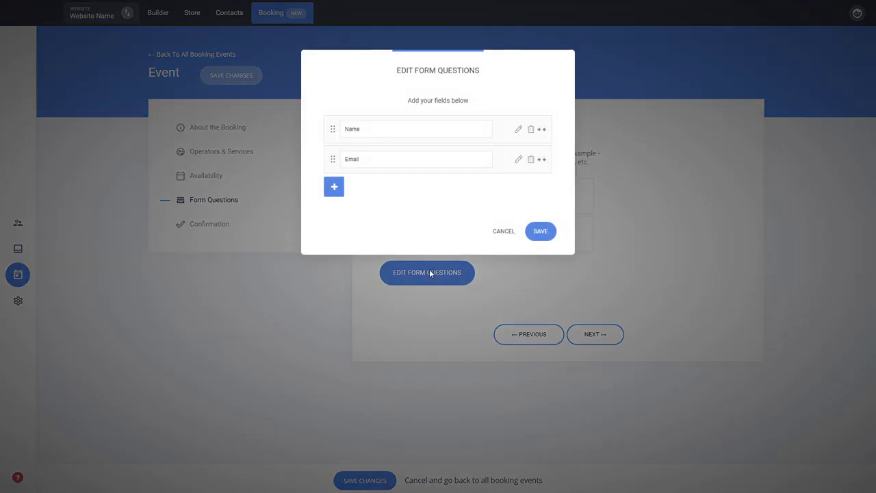
{"action": "left_click", "coordinate": [334, 186]}
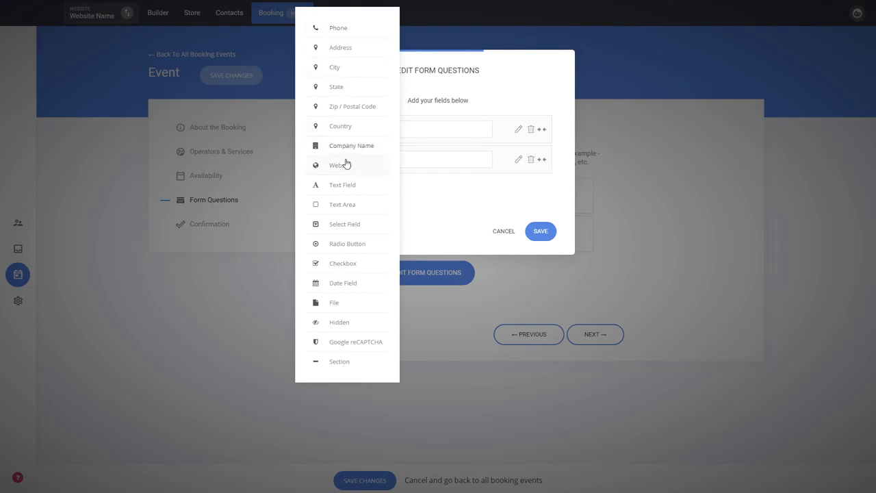
{"action": "left_click", "coordinate": [458, 197]}
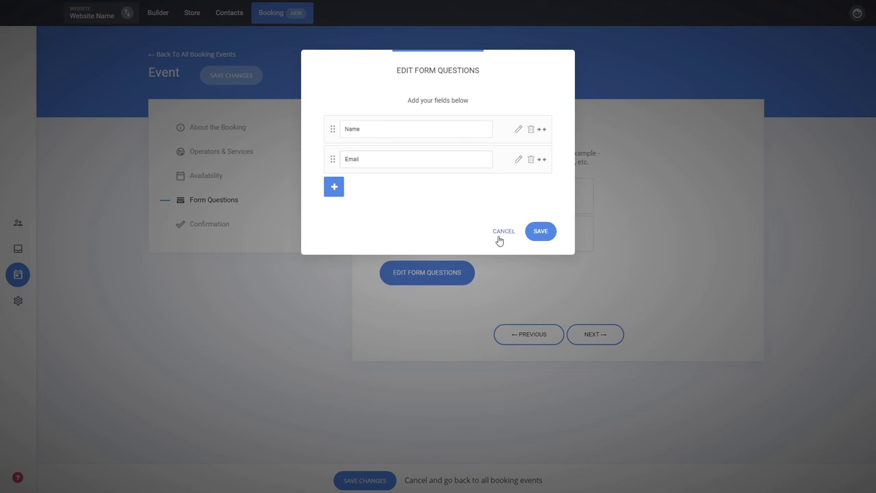
{"action": "left_click", "coordinate": [333, 185]}
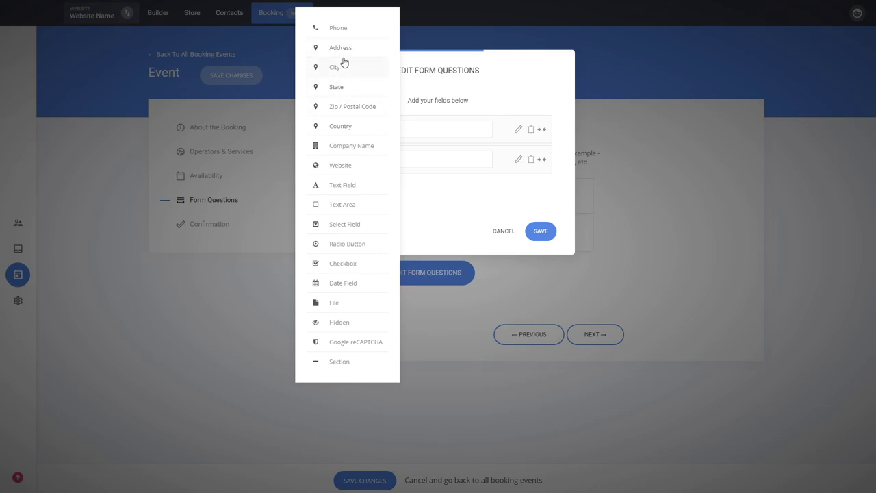
{"action": "left_click", "coordinate": [344, 30]}
{"action": "left_click", "coordinate": [537, 266]}
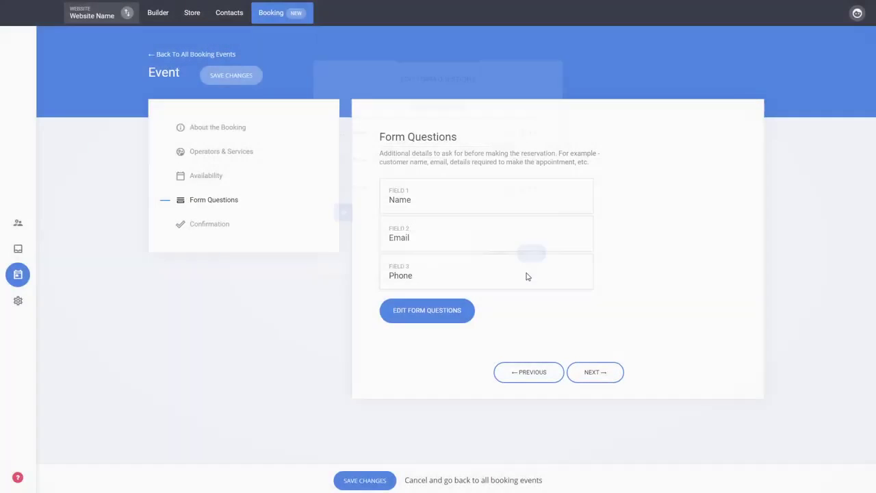
{"action": "left_click", "coordinate": [593, 373]}
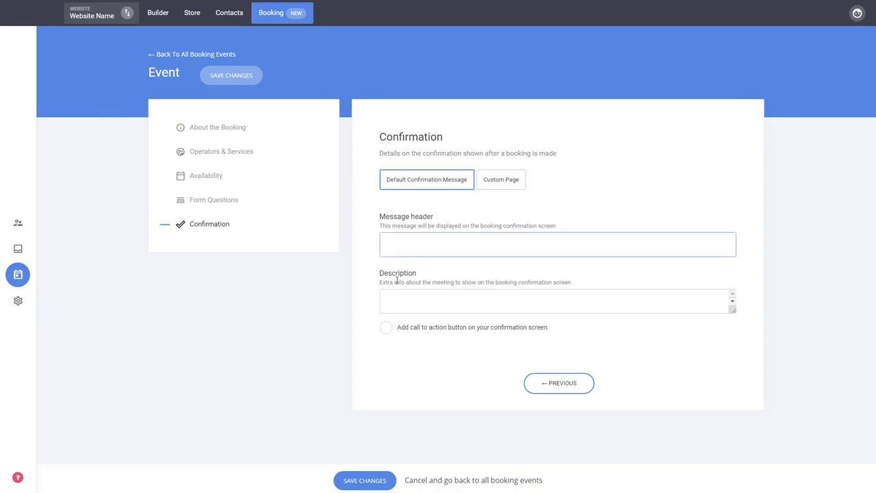
Step: Try the call to action button and Custom Page confirmation options, and revert to Default Confirmation Message without a button
{"action": "left_click", "coordinate": [420, 329]}
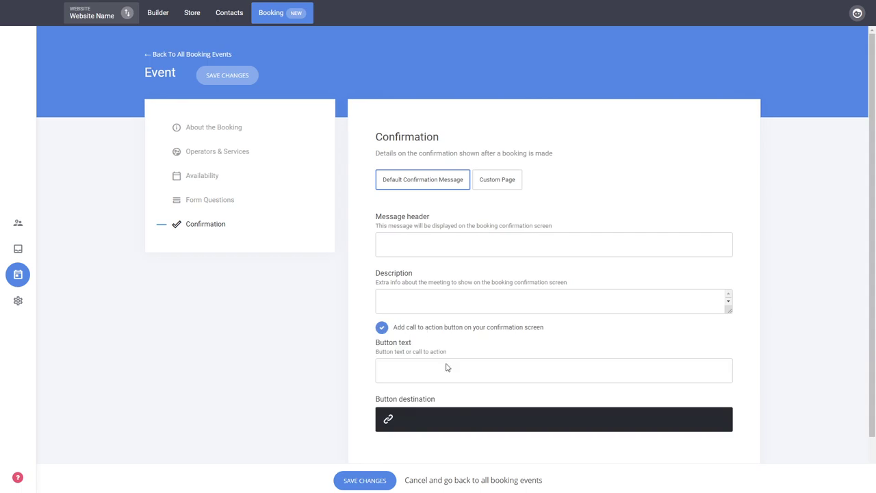
{"action": "left_click", "coordinate": [470, 333]}
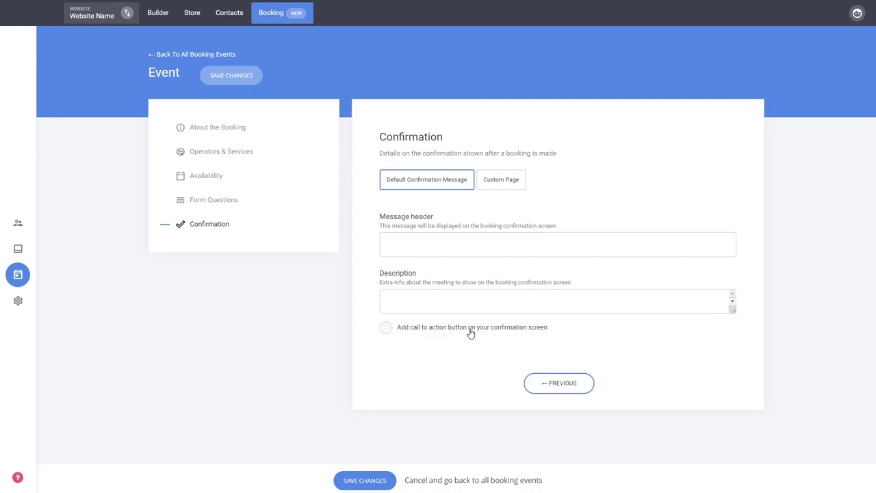
{"action": "left_click", "coordinate": [509, 182]}
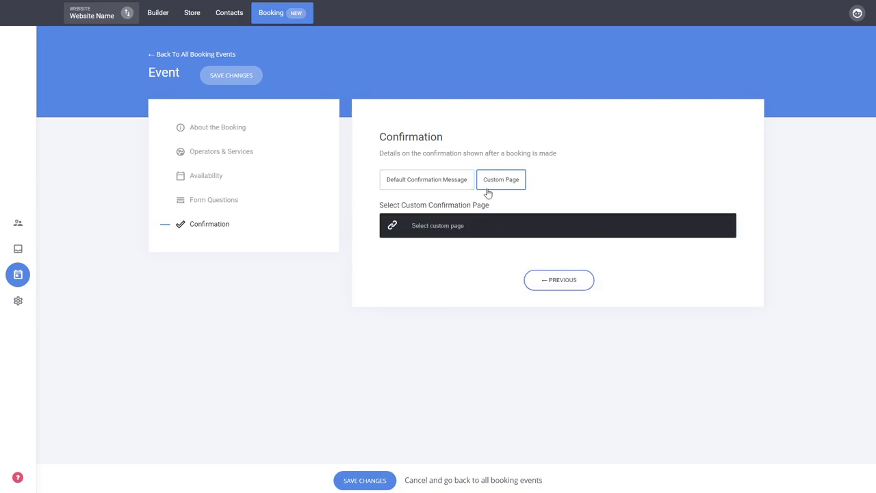
{"action": "left_click", "coordinate": [438, 182]}
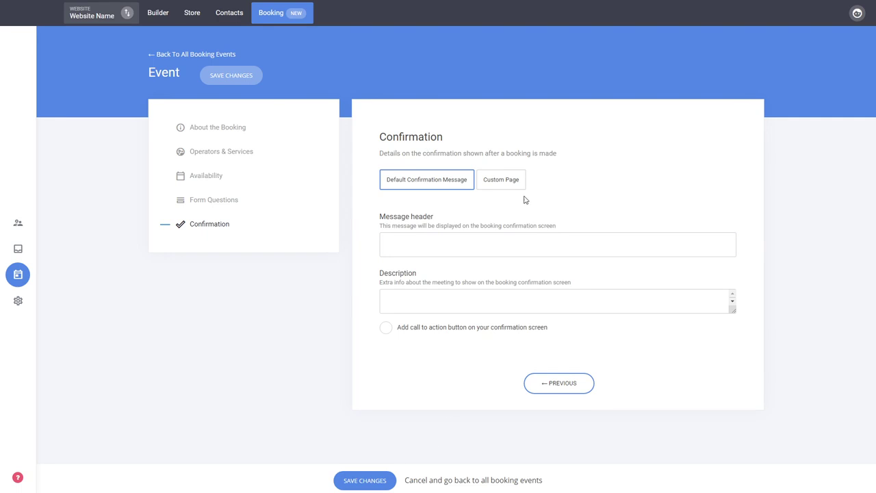
Step: Save the new booking event from About the Booking and check the operators list before returning to all booking events
{"action": "left_click", "coordinate": [226, 130]}
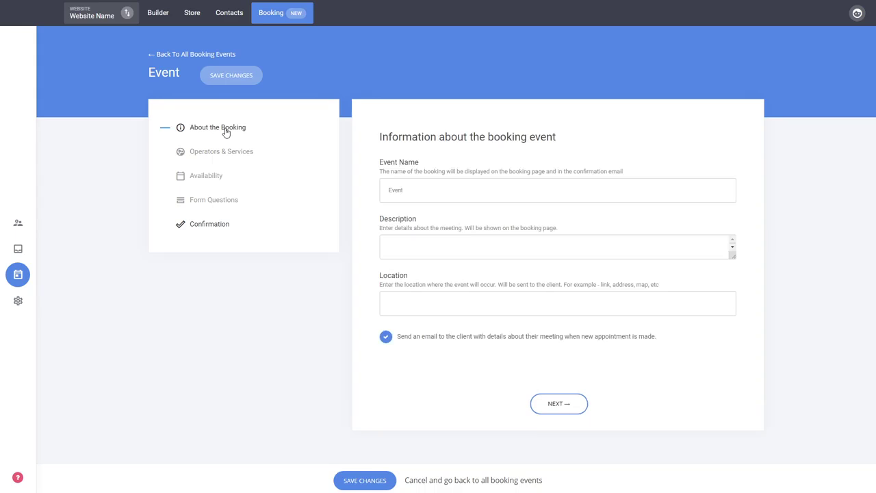
{"action": "left_click", "coordinate": [375, 481]}
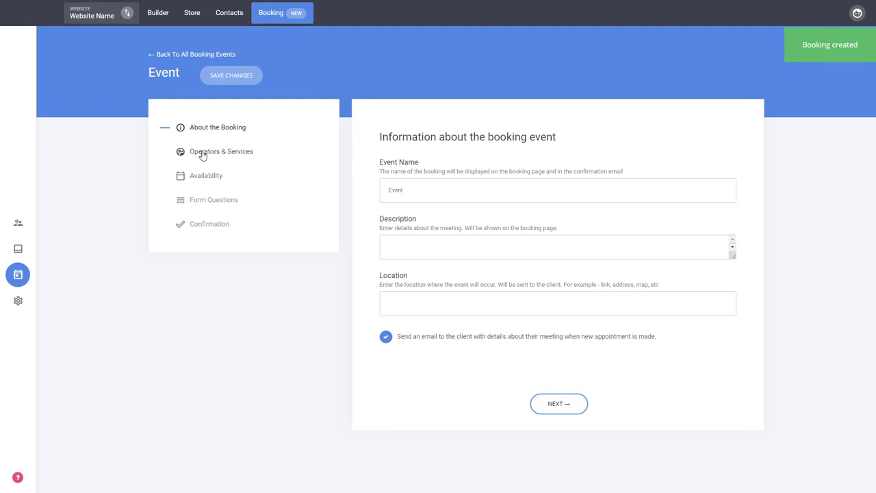
{"action": "left_click", "coordinate": [196, 54]}
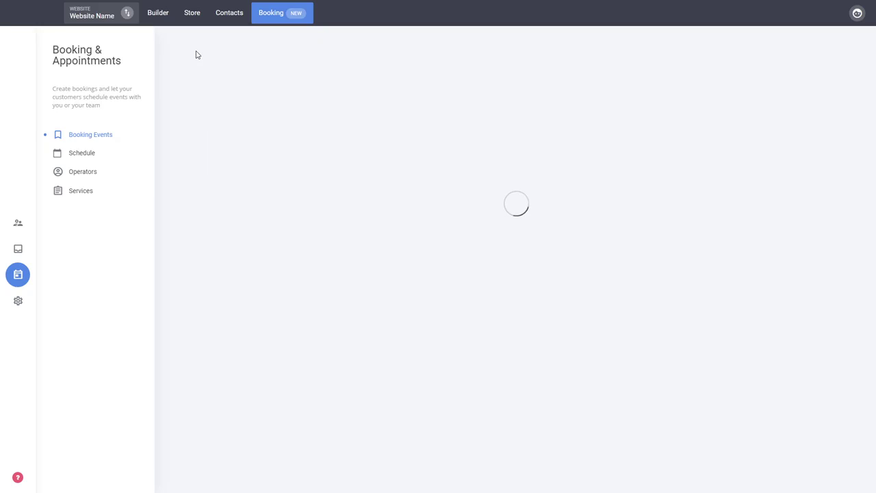
{"action": "left_click", "coordinate": [83, 172]}
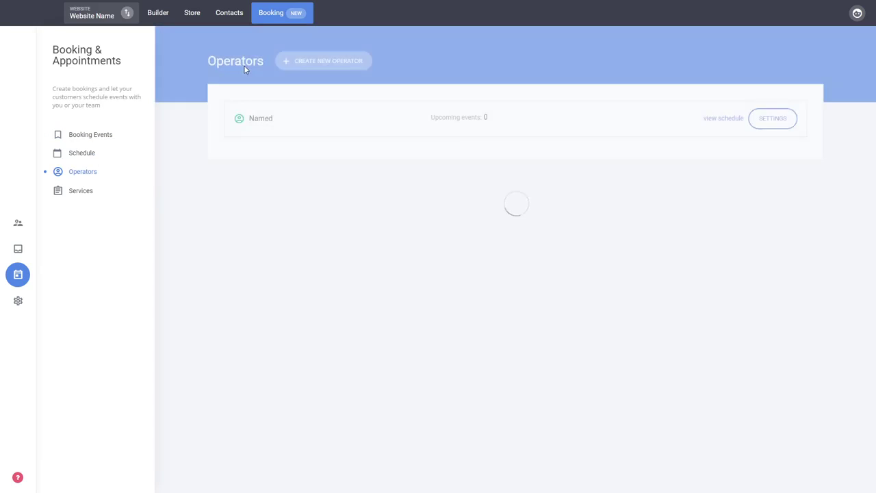
{"action": "left_click", "coordinate": [89, 136]}
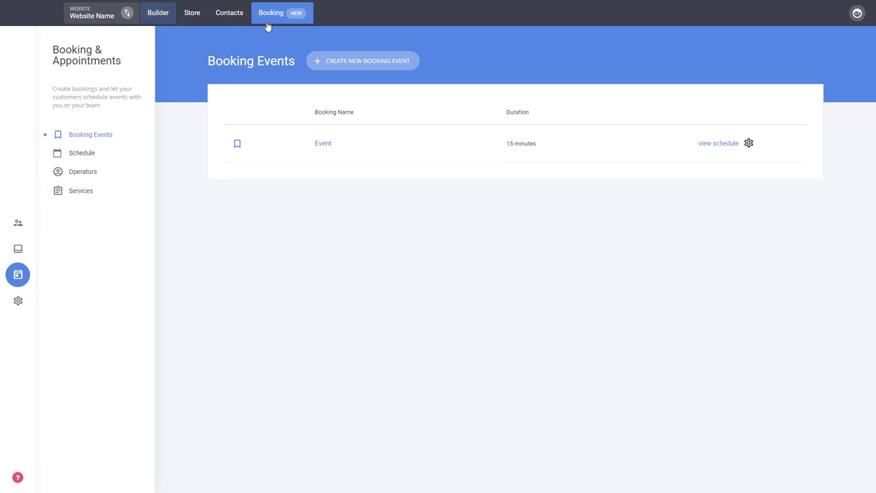
Step: In the website builder, place a Booking widget for the booking event Event directly below the "Categories of our Tutorials" heading
{"action": "left_click", "coordinate": [164, 18]}
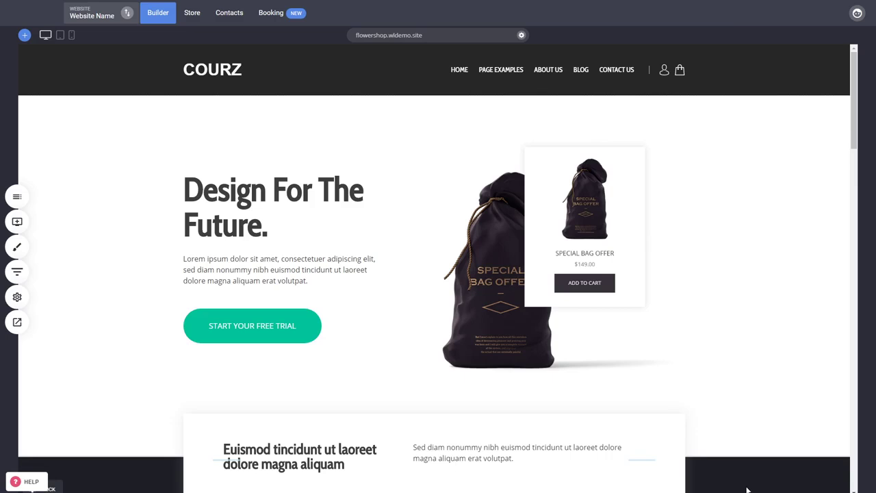
{"action": "scroll", "coordinate": [743, 472], "scroll_direction": "down", "scroll_amount": 4}
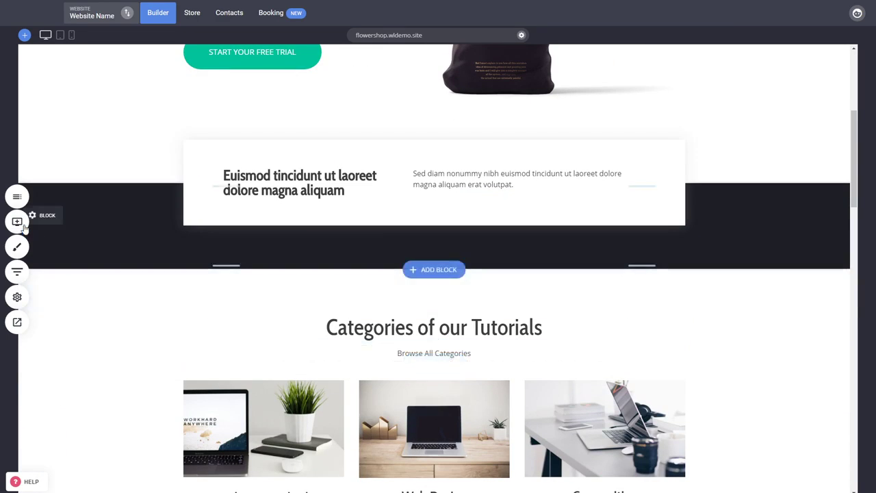
{"action": "left_click", "coordinate": [17, 222]}
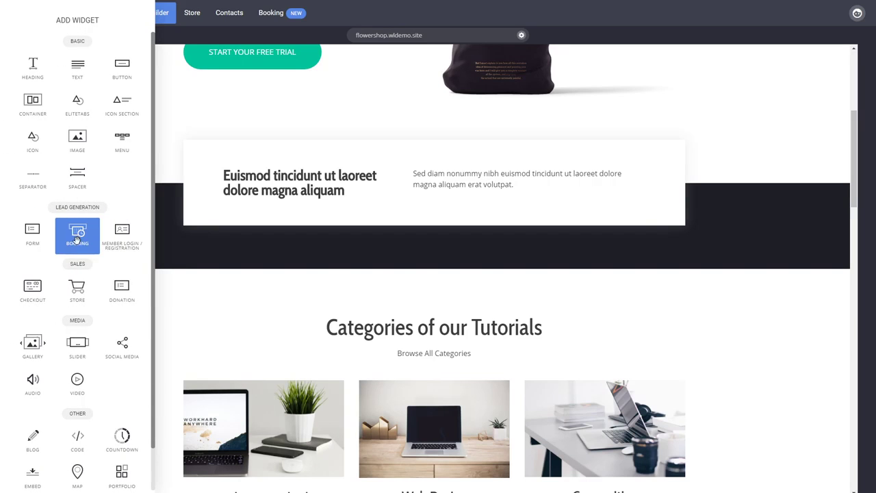
{"action": "left_click_drag", "start_coordinate": [78, 238], "coordinate": [477, 342]}
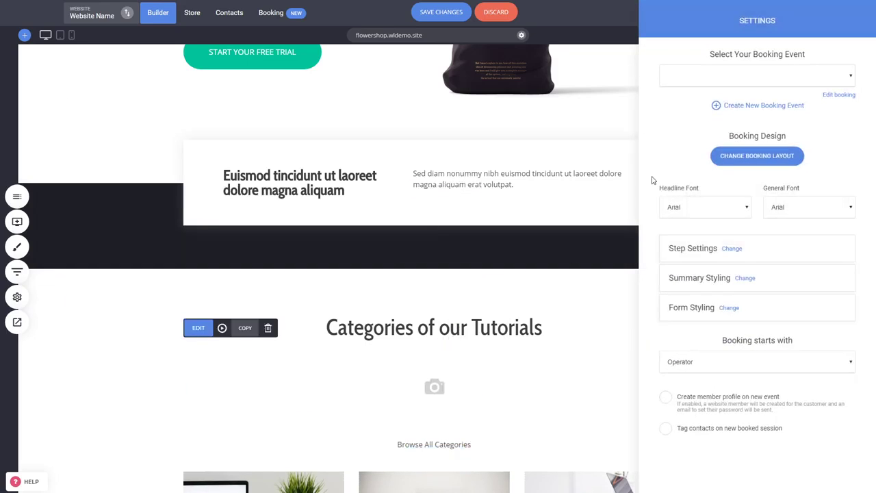
{"action": "left_click", "coordinate": [684, 98]}
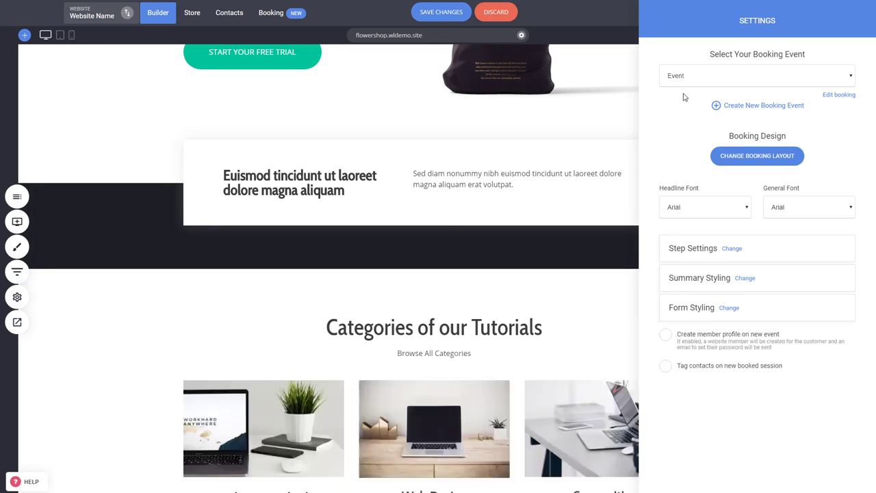
{"action": "left_click", "coordinate": [494, 398]}
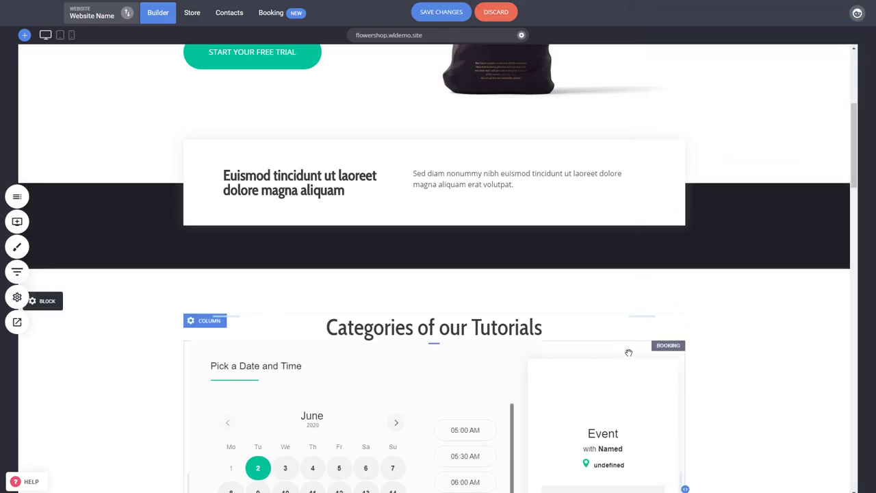
Step: Change the Booking widget's layout to the design with the event summary above the calendar, and close its settings
{"action": "scroll", "coordinate": [626, 350], "scroll_direction": "down", "scroll_amount": 2}
{"action": "left_click_drag", "start_coordinate": [470, 205], "coordinate": [479, 230]}
{"action": "scroll", "coordinate": [730, 270], "scroll_direction": "down", "scroll_amount": 1}
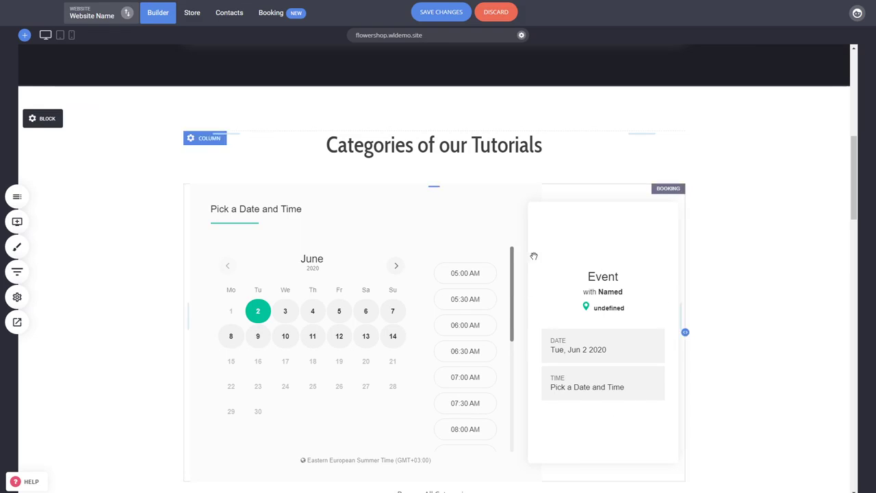
{"action": "left_click", "coordinate": [461, 263]}
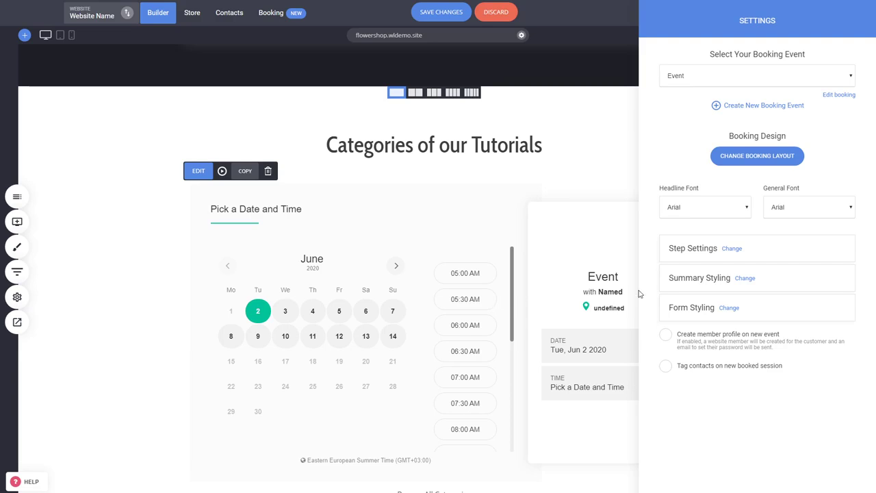
{"action": "left_click", "coordinate": [756, 157]}
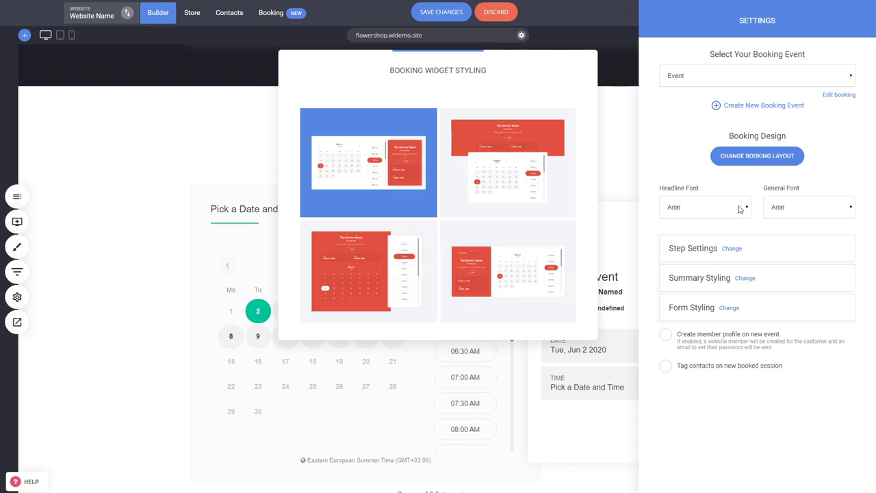
{"action": "left_click", "coordinate": [543, 190]}
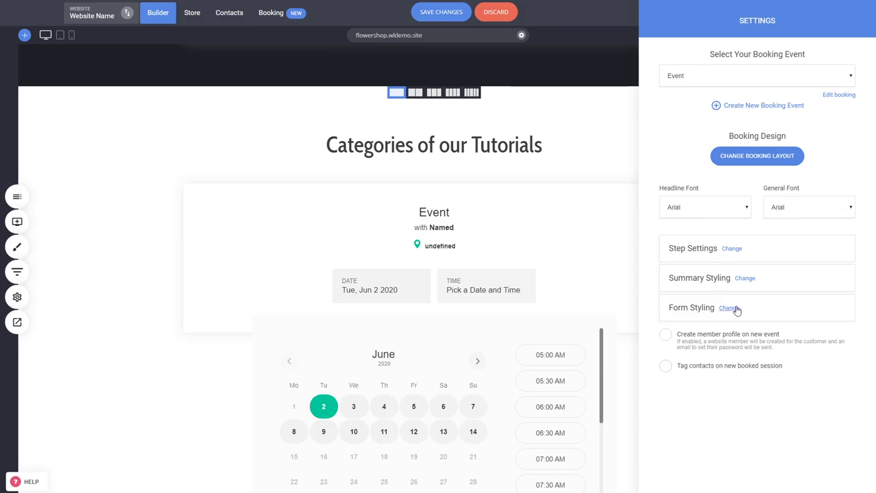
{"action": "left_click", "coordinate": [453, 272]}
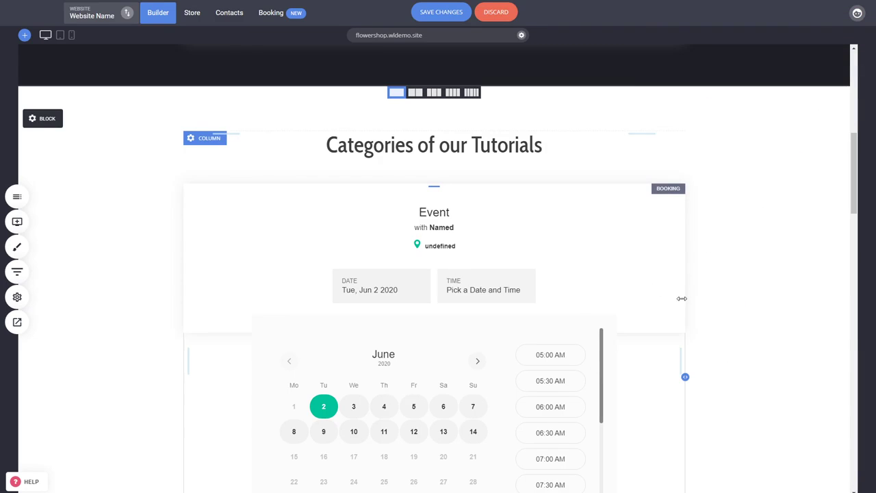